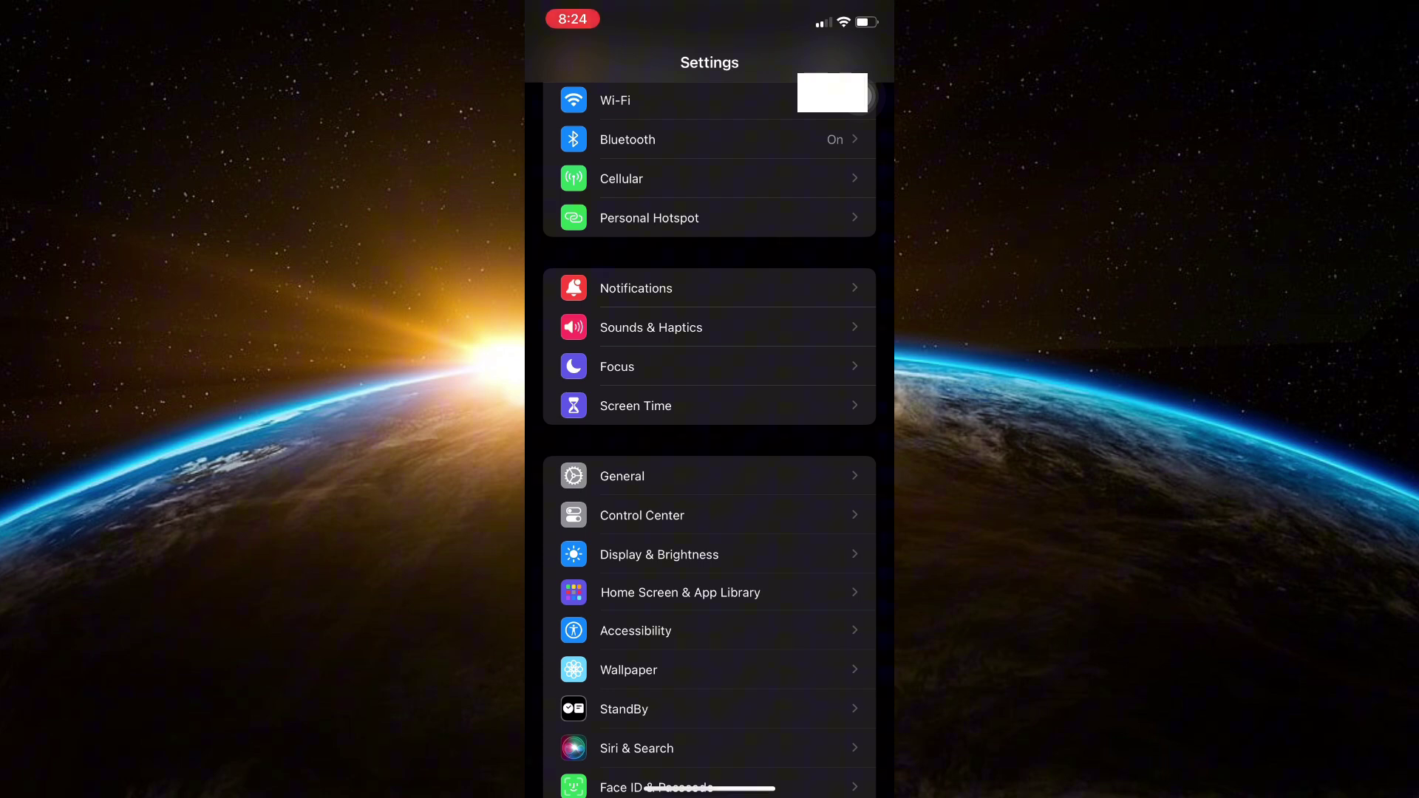
scroll(859, 97, "down", 5)
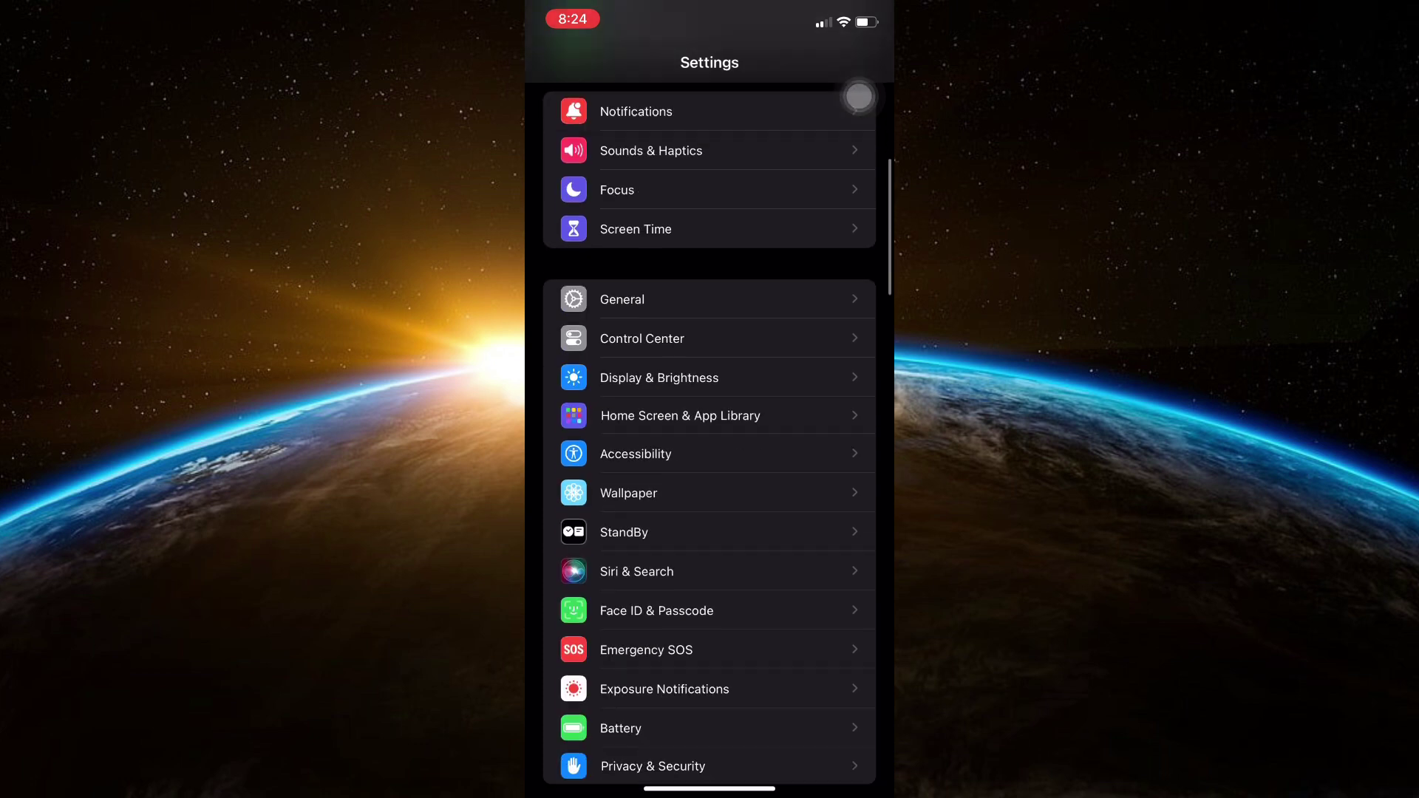
scroll(858, 98, "down", 1)
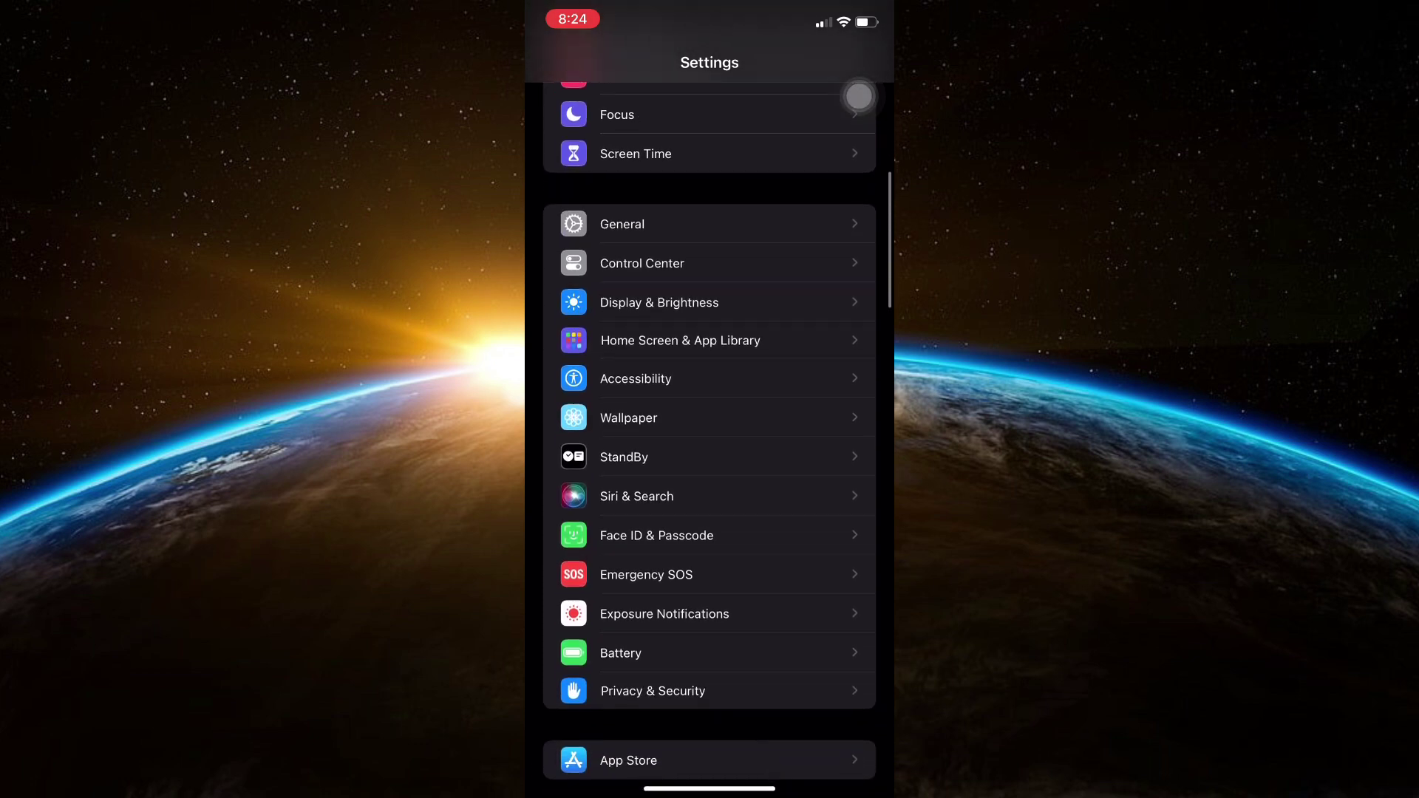
scroll(859, 98, "down", 3)
scroll(858, 98, "down", 2)
scroll(860, 98, "down", 1)
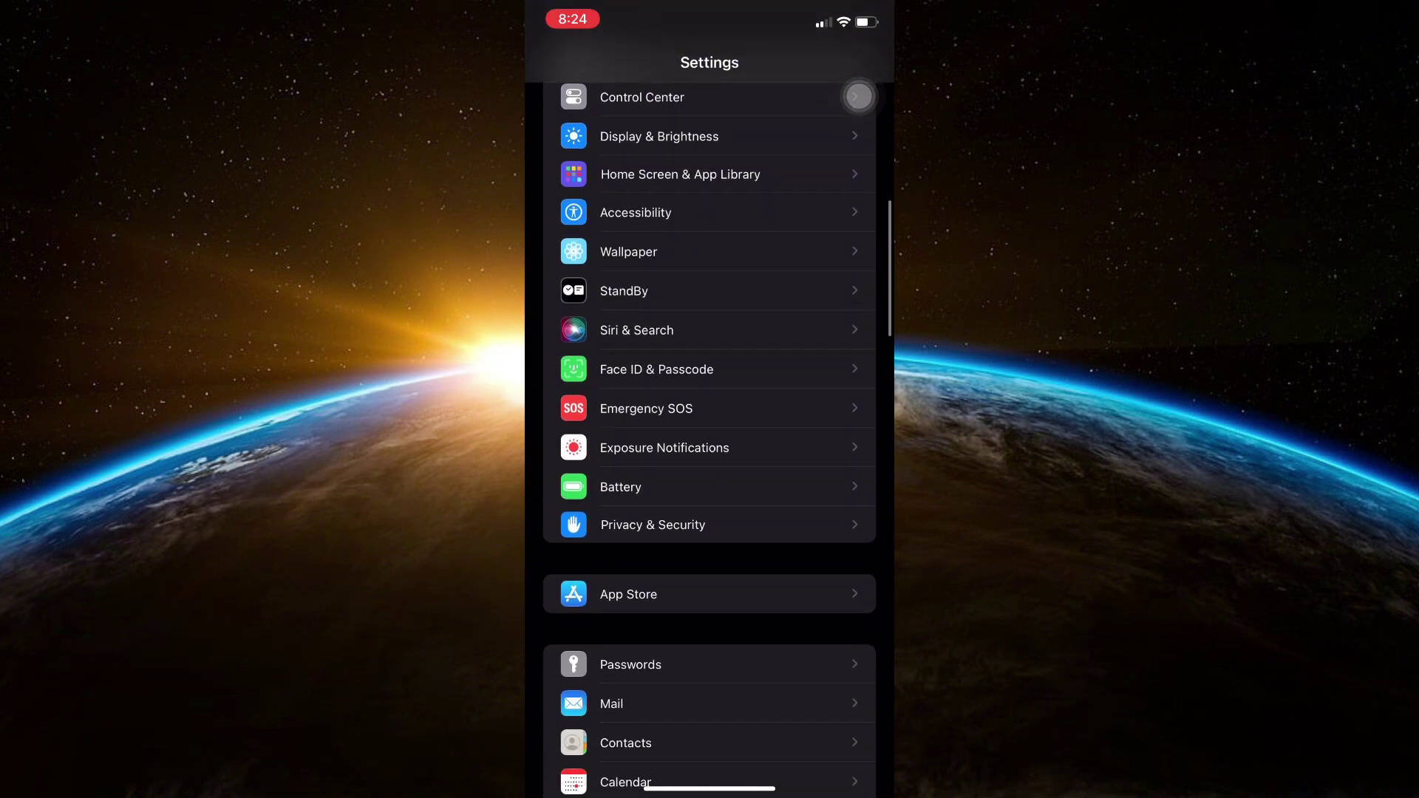
Peek at the Battery page, then go into the General settings
left_click(665, 487)
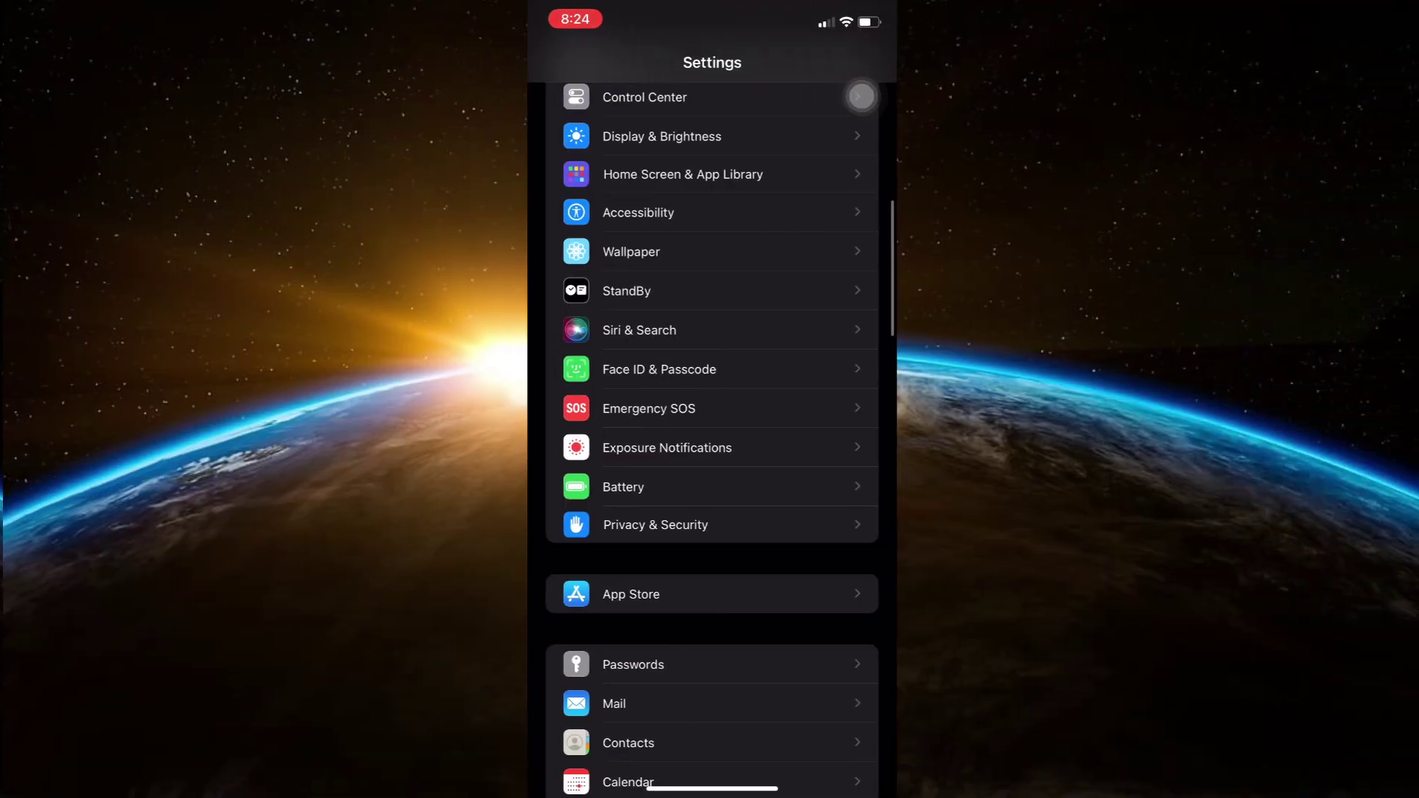
left_click(662, 230)
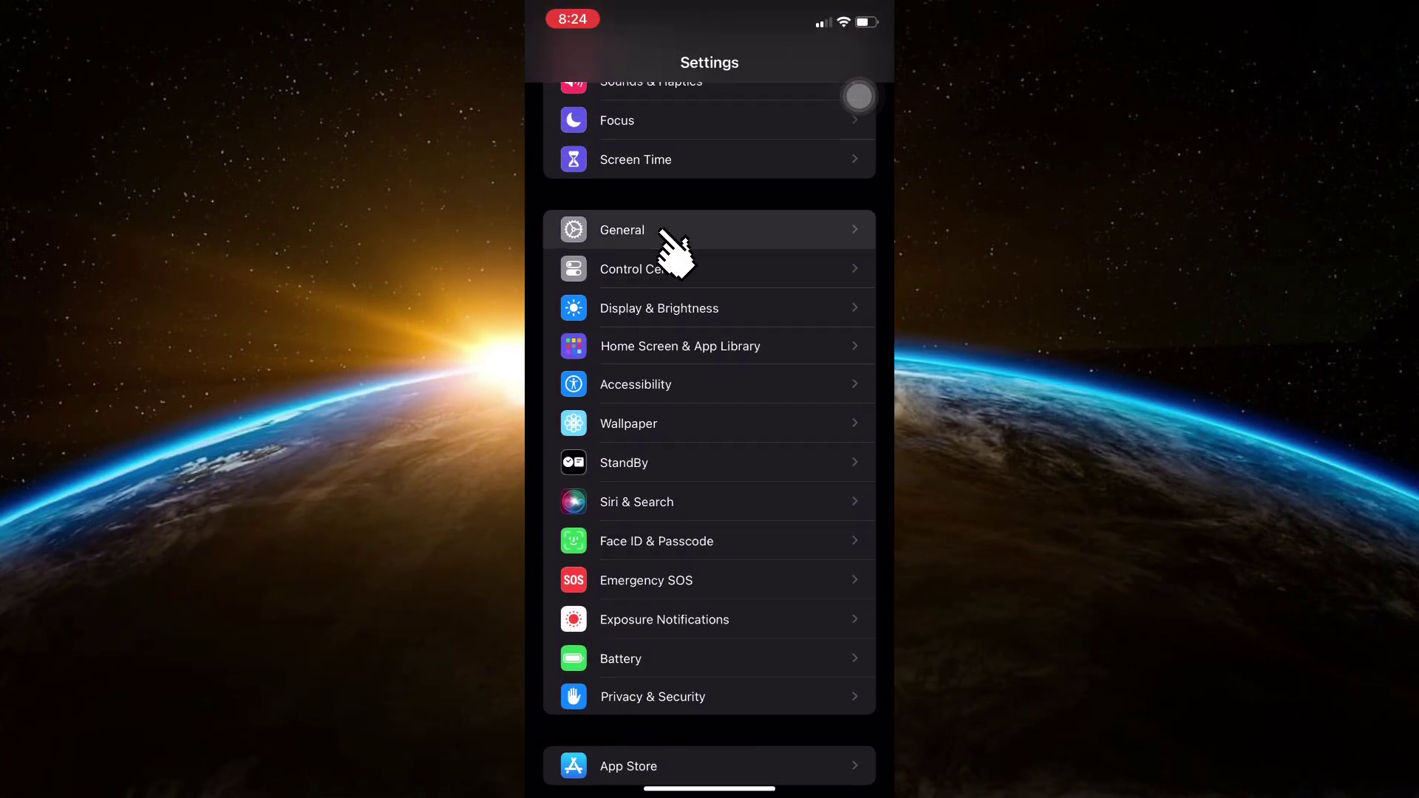
Review Background App Refresh, toggling Wi-Fi then Wi-Fi & Cellular Data, and return to General
left_click(737, 460)
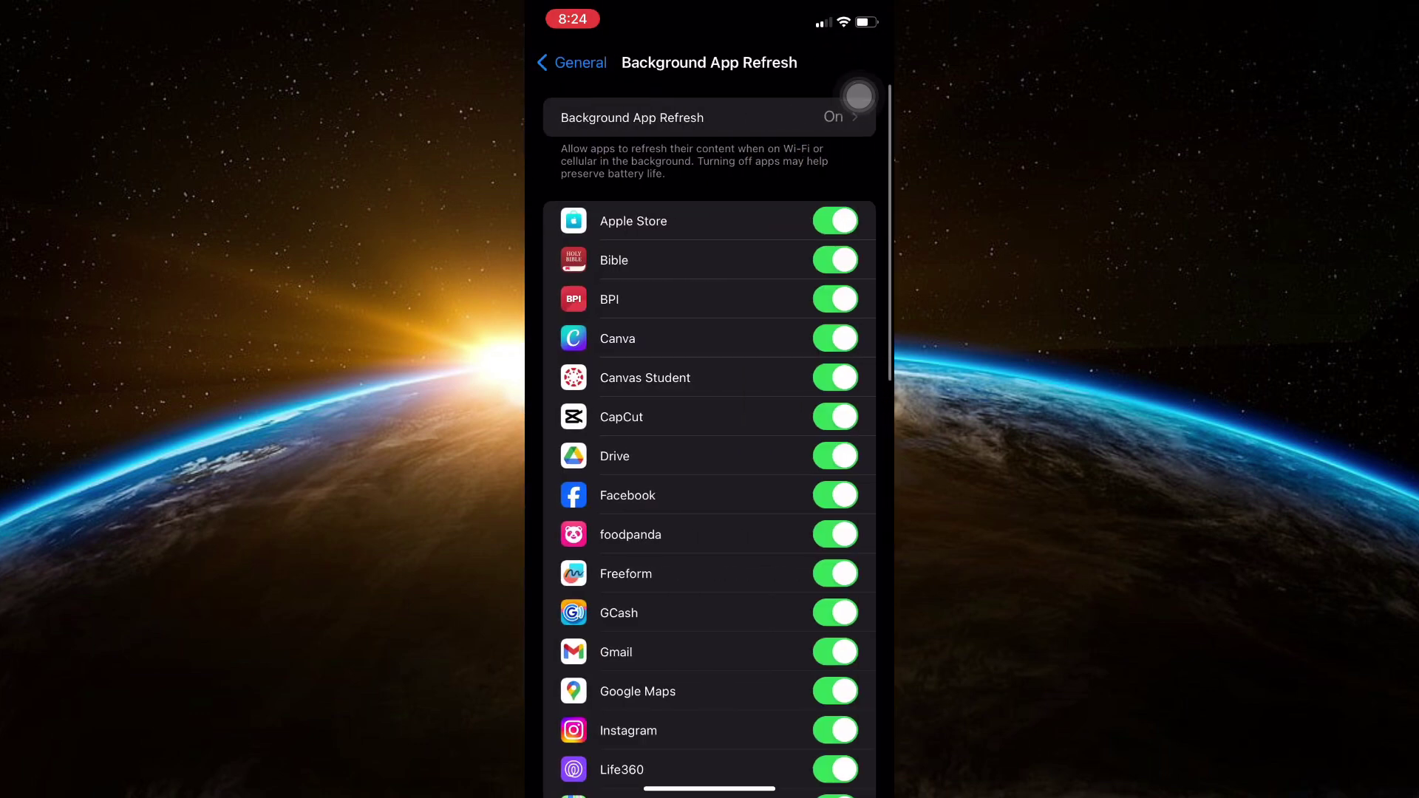
left_click(859, 100)
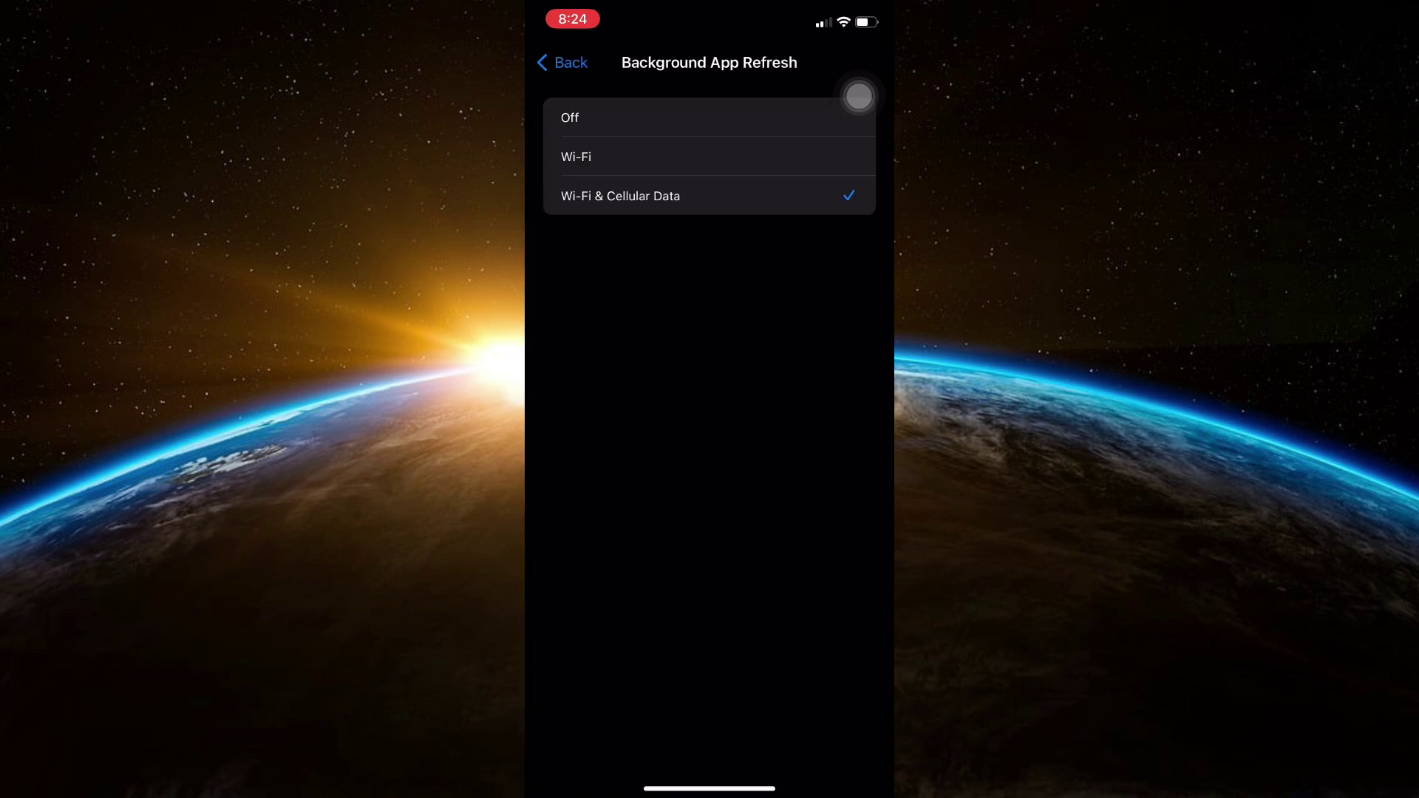
left_click(709, 156)
left_click(620, 195)
left_click(562, 62)
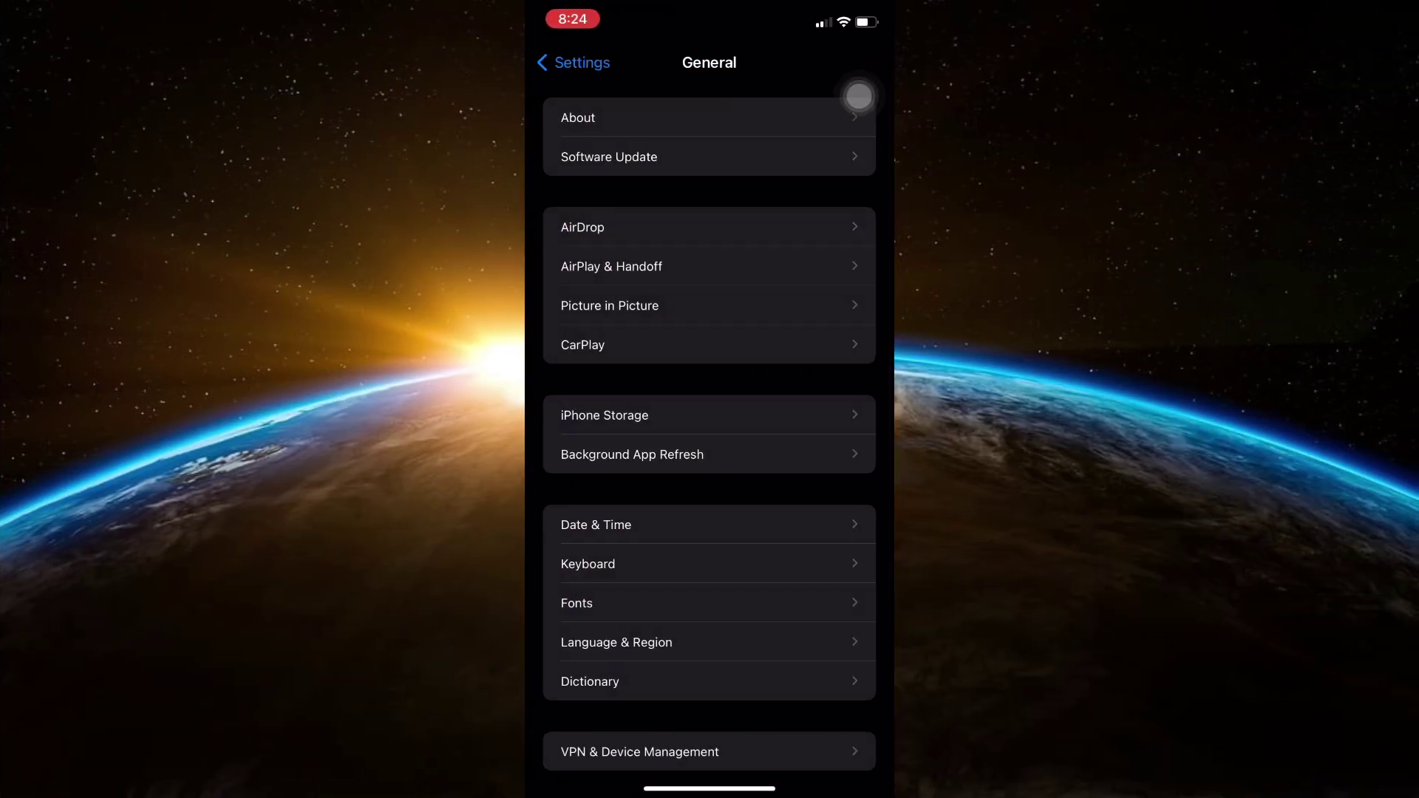
View the About page showing iOS 17.1.2 on an iPhone 11
left_click(621, 118)
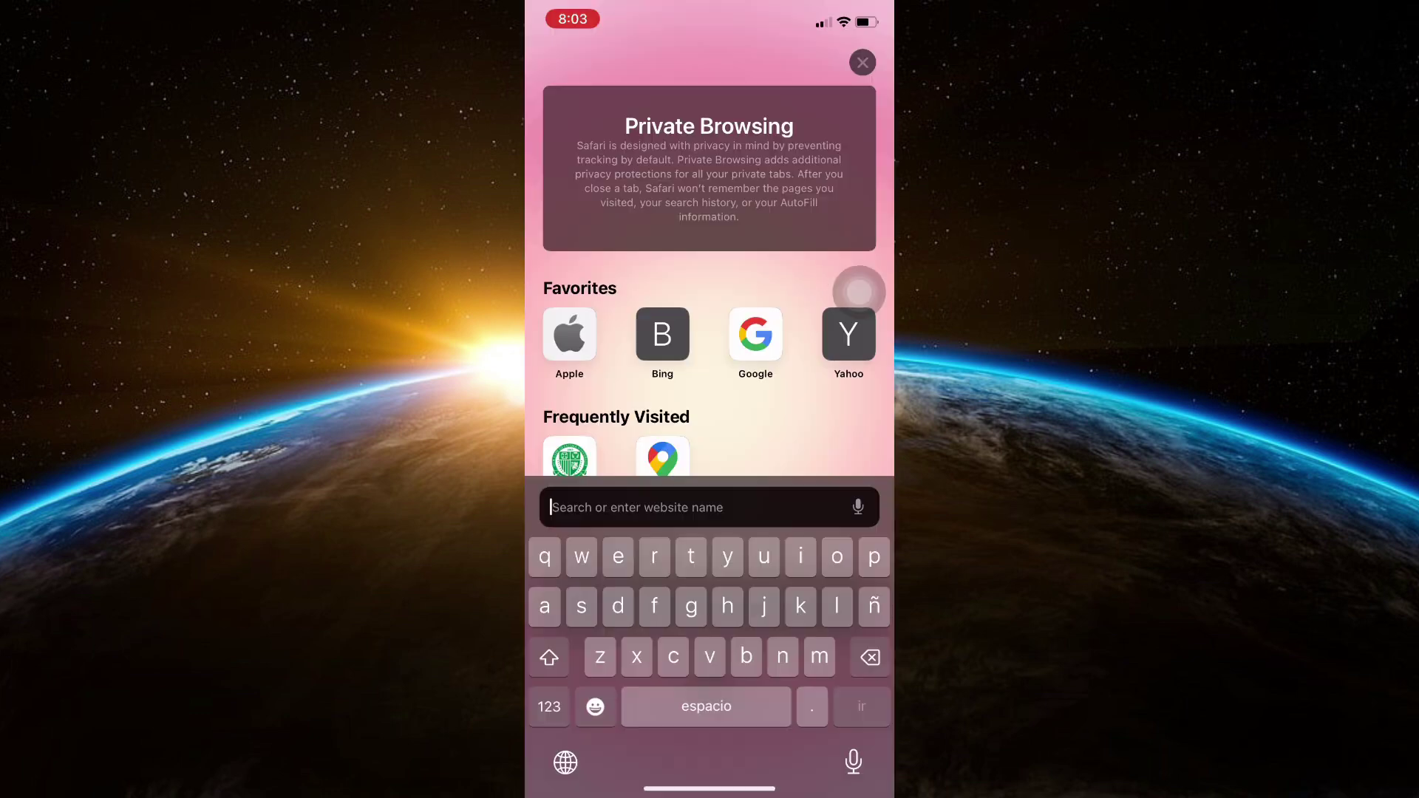
type("vi")
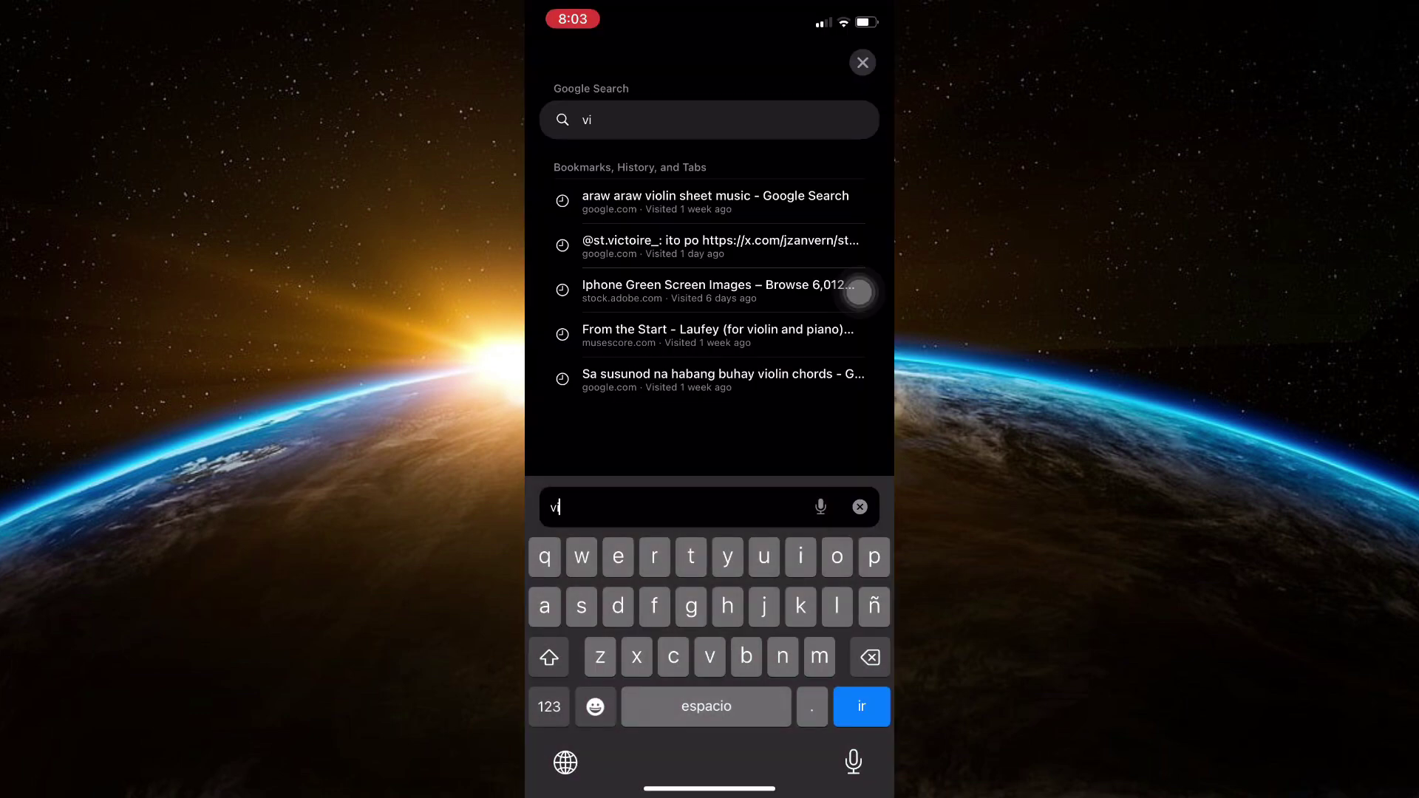
type("padder.com")
Load vipadder.com, dismiss the welcome message, search and open the Snapchat++ details
key("Return")
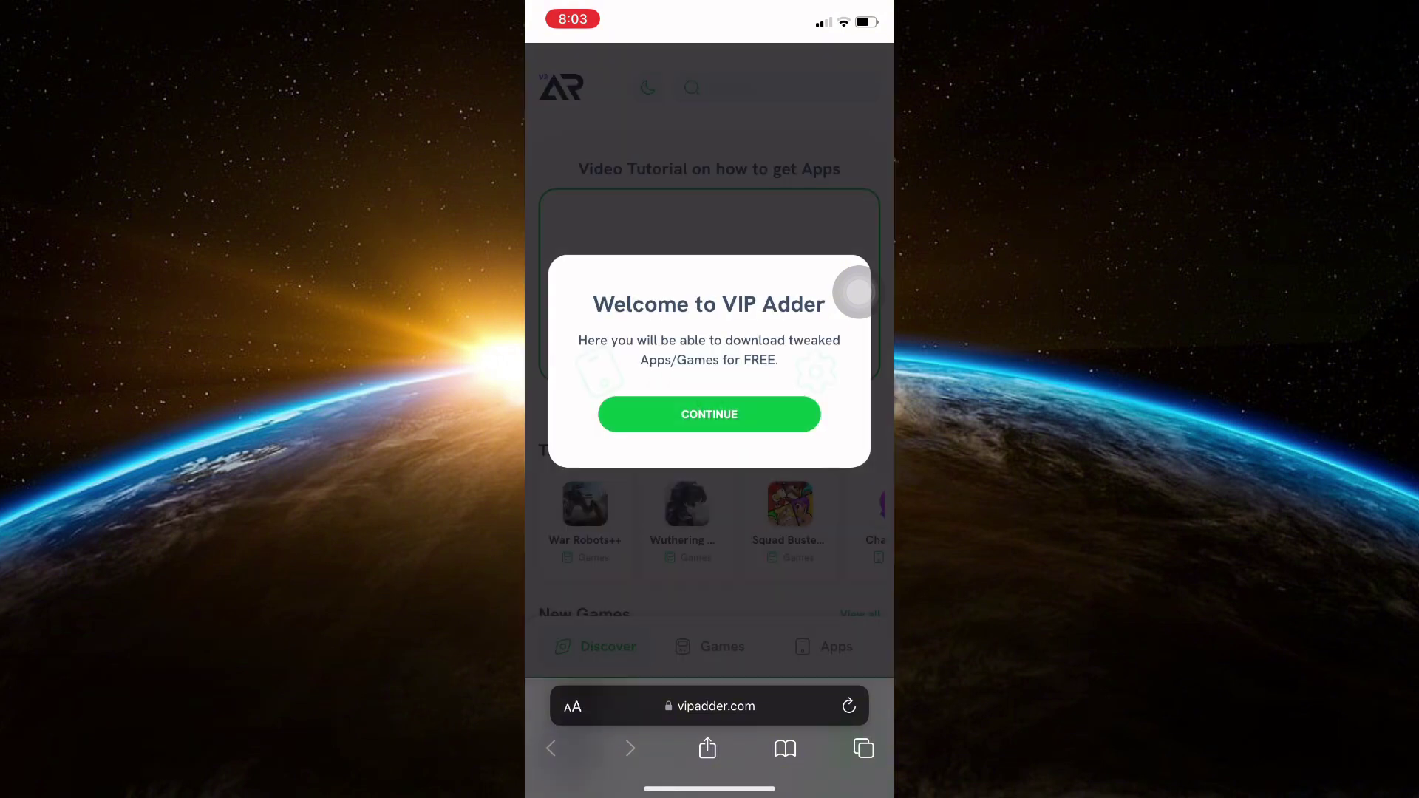
left_click(708, 413)
left_click(776, 87)
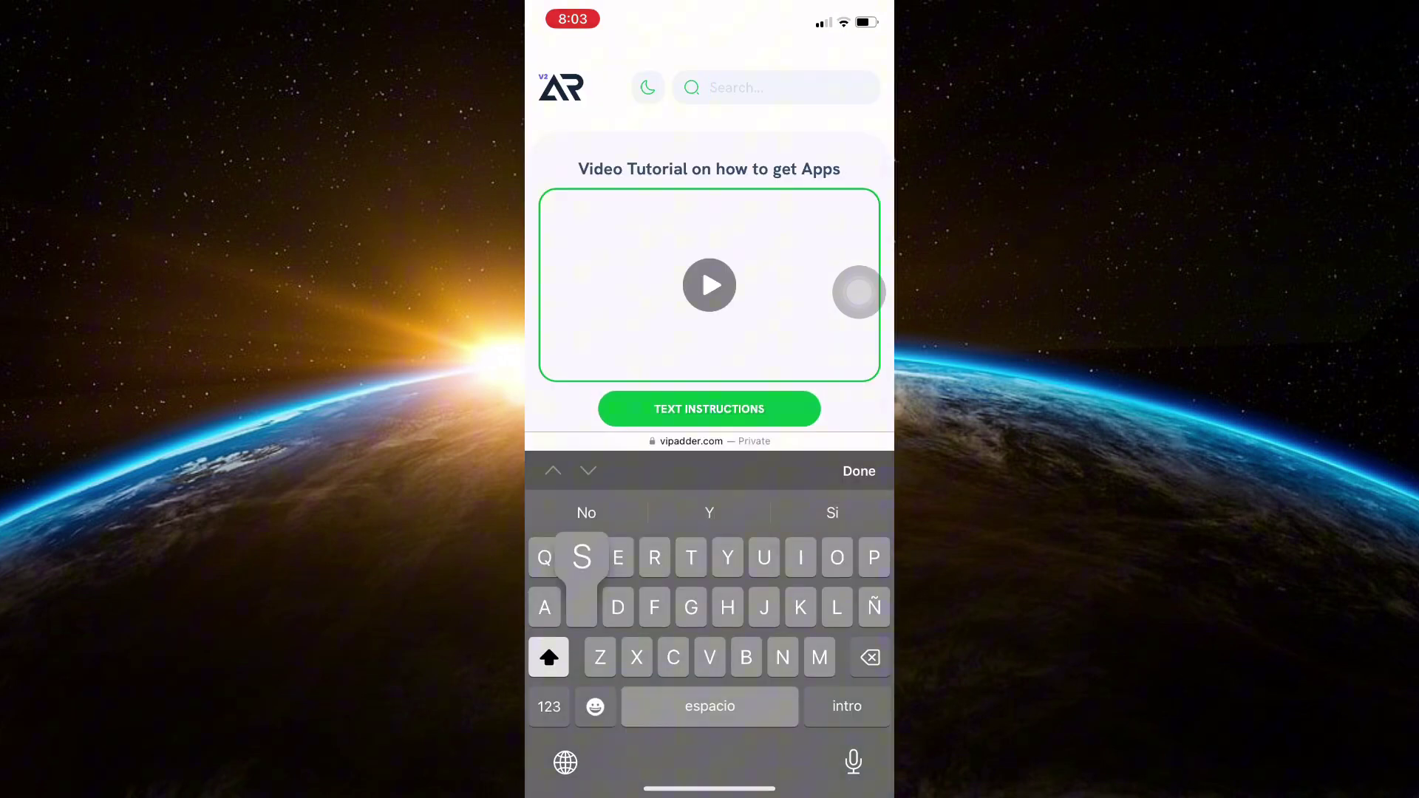
type("Snapchat")
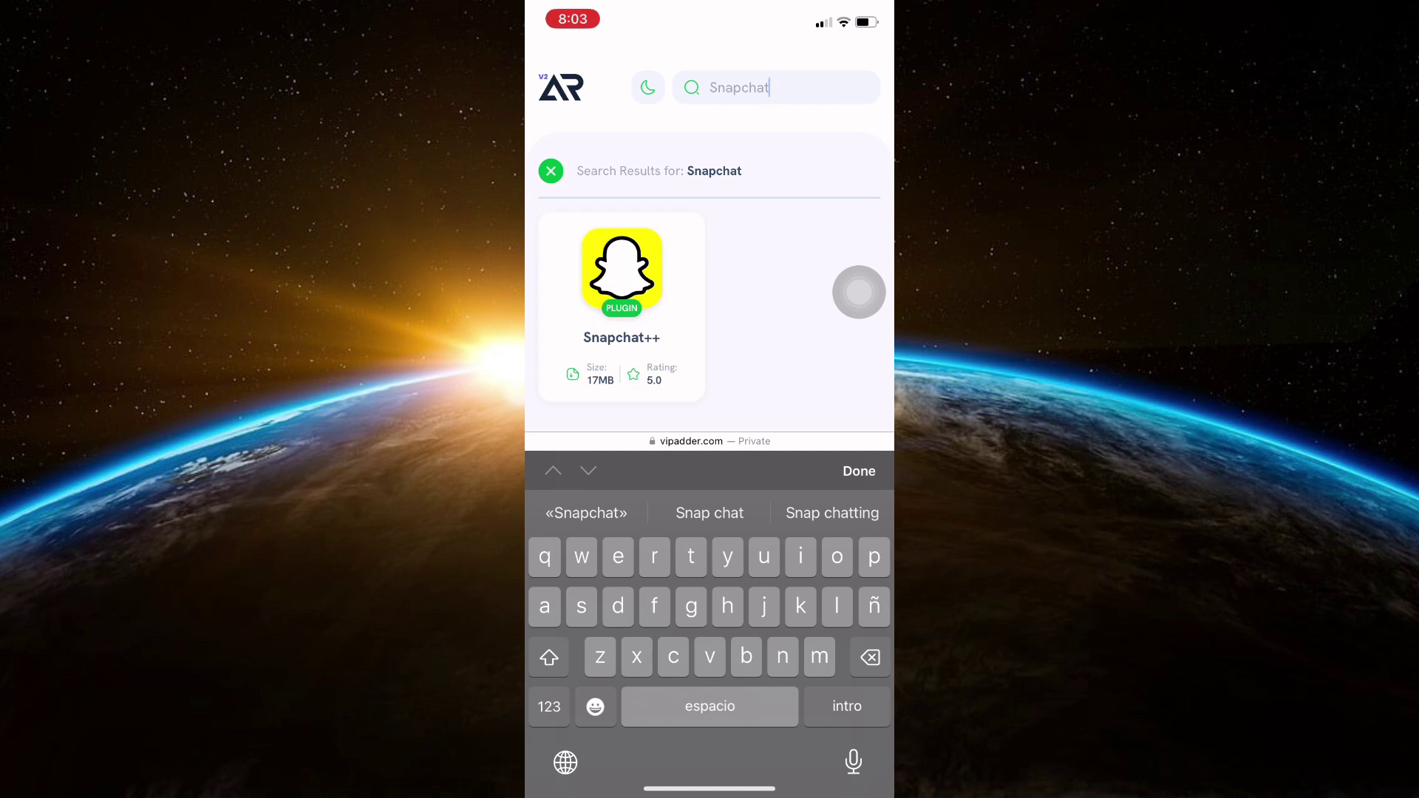
left_click(621, 289)
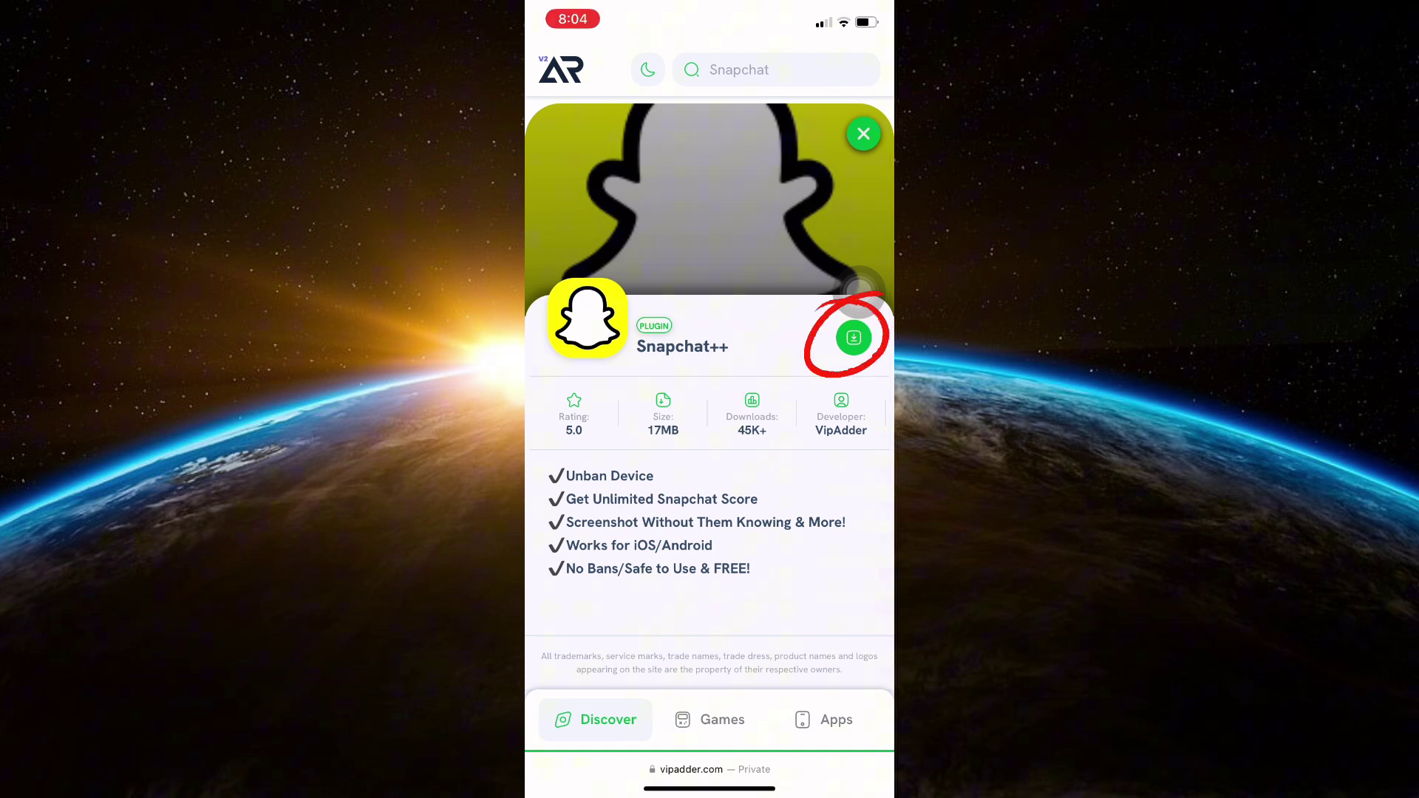
Start the Snapchat++ download, redirecting to the locked3.com installer offers page
left_click(852, 337)
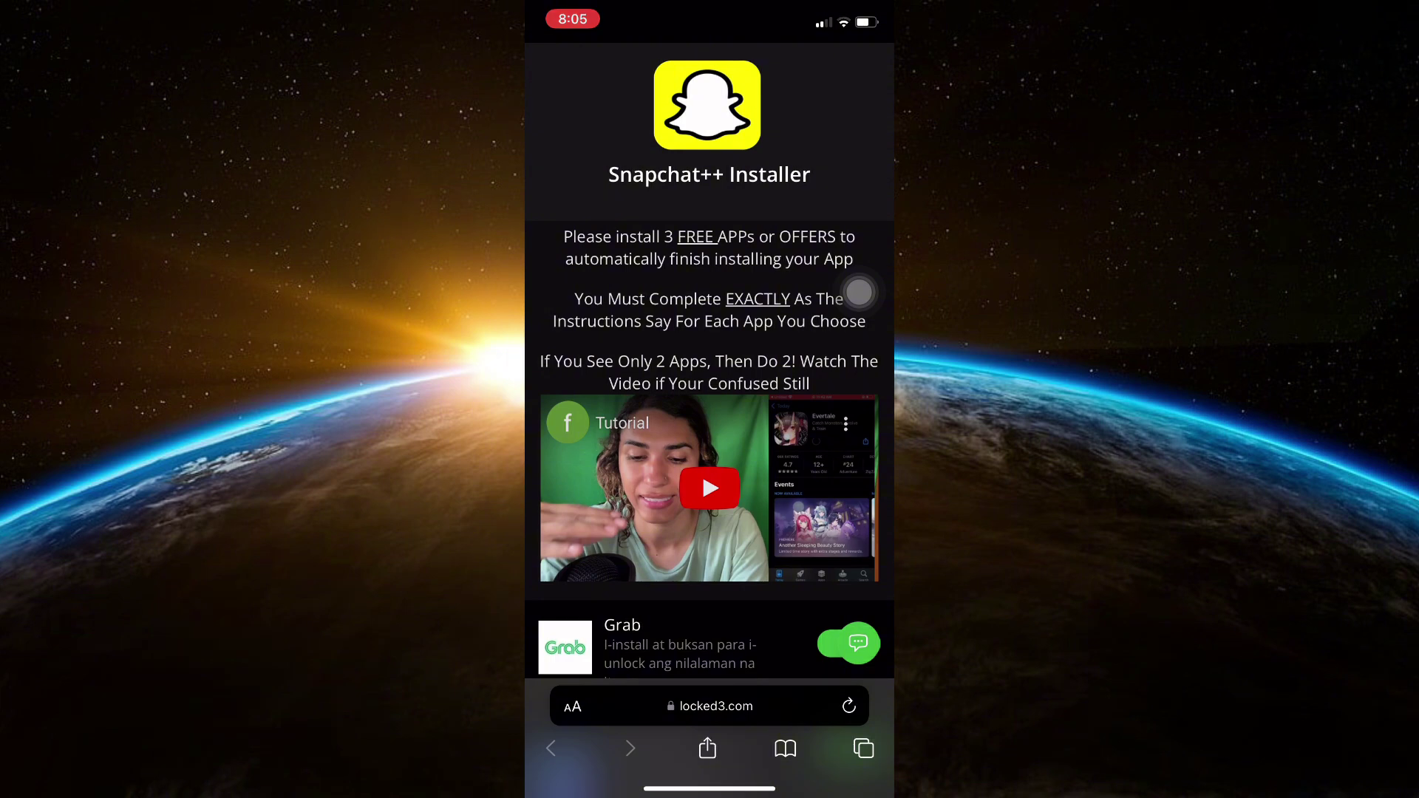
scroll(859, 106, "down", 2)
scroll(859, 106, "down", 3)
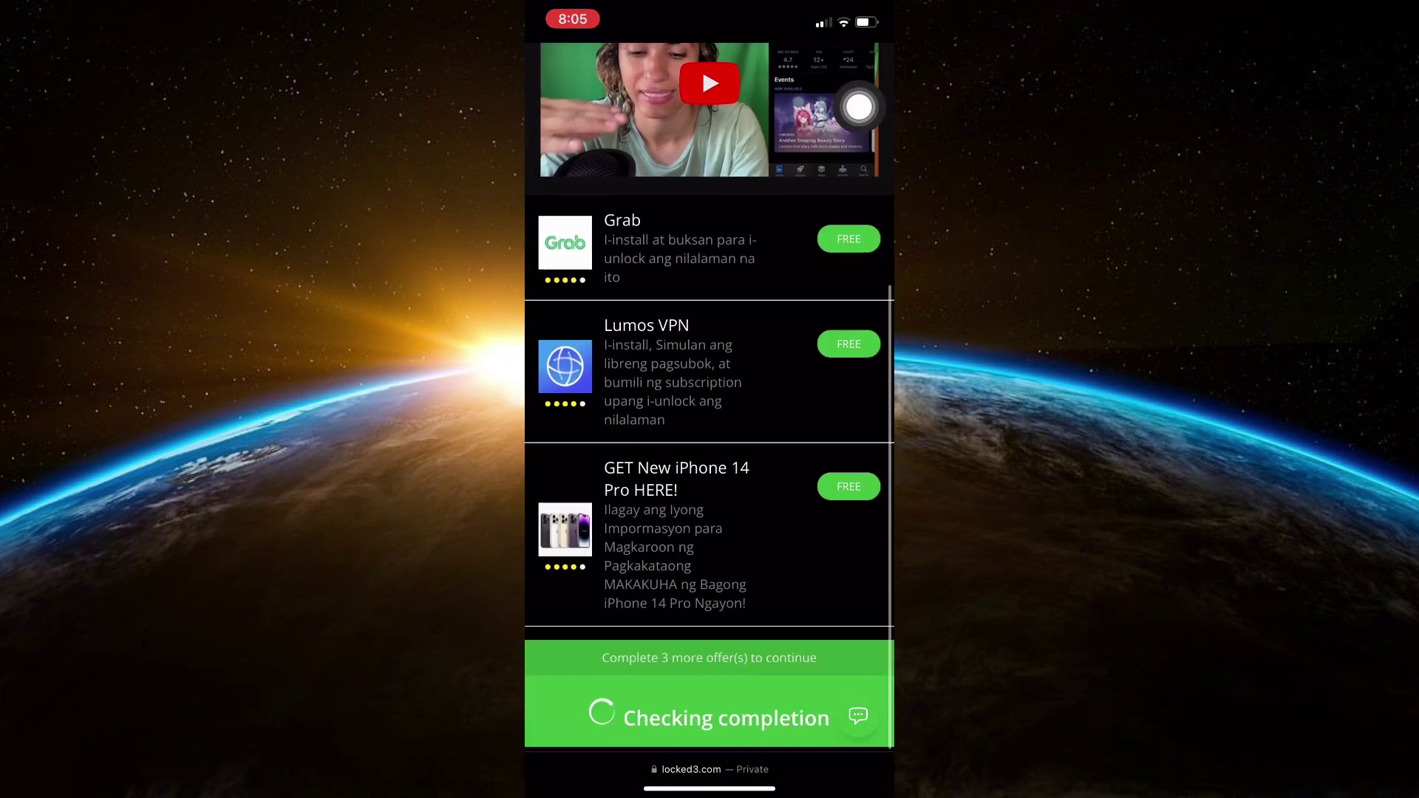